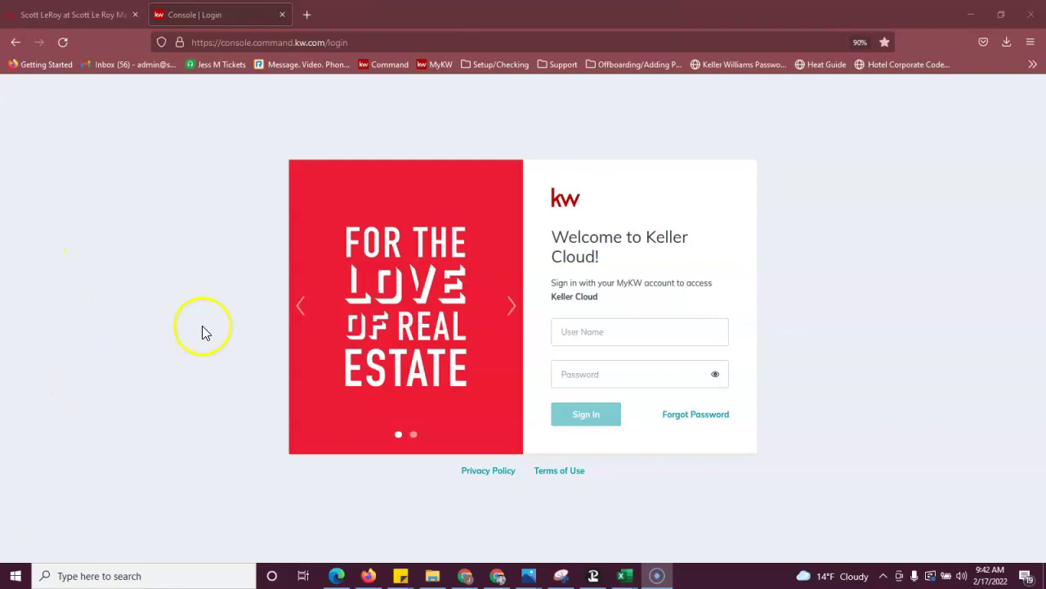
Switch to the agent website tab and look over its navigation menu and home page.
click(72, 10)
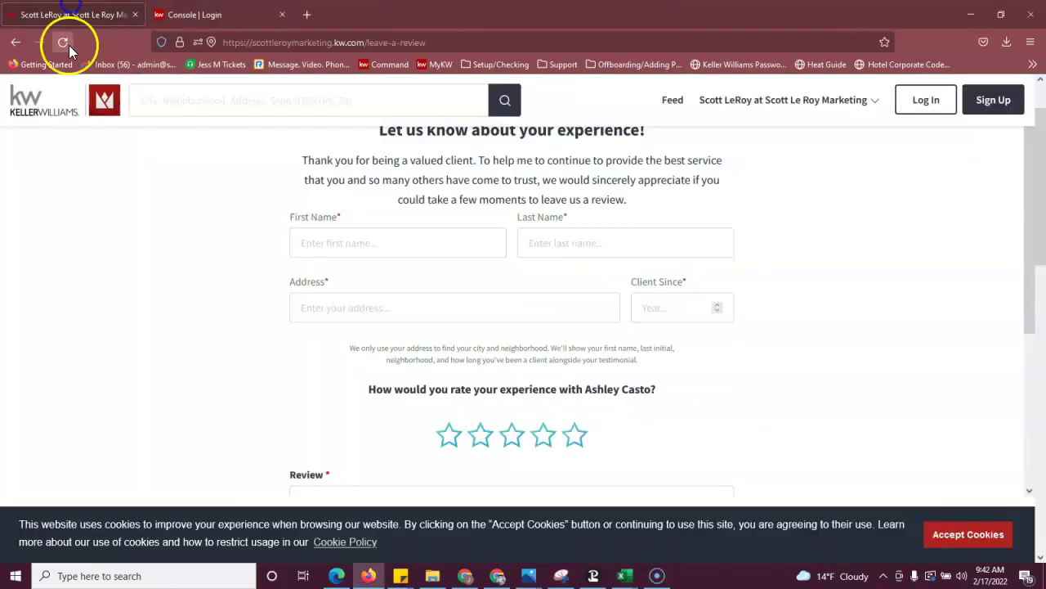
click(797, 102)
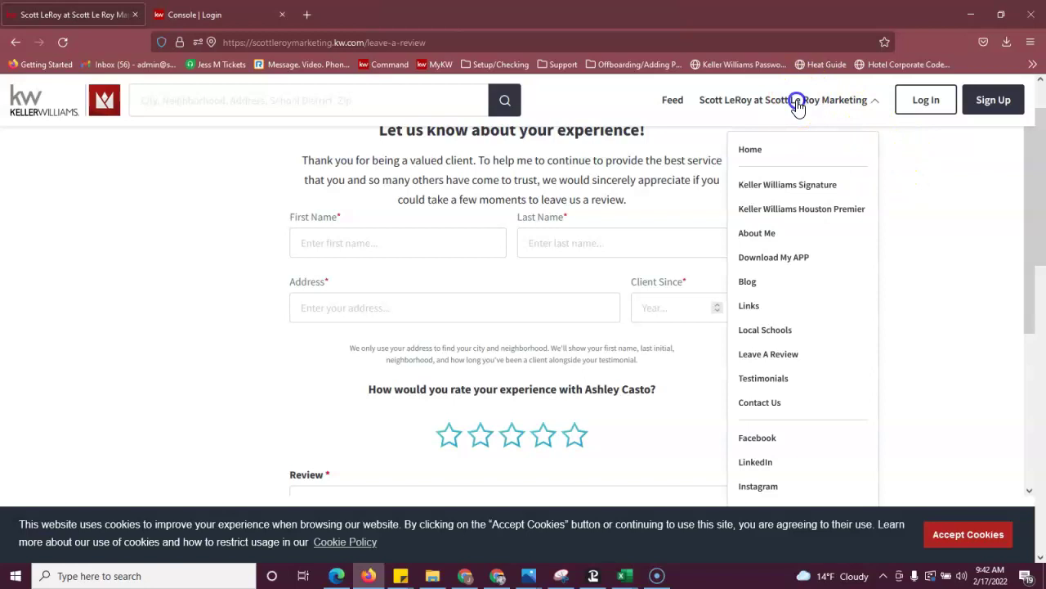
click(806, 357)
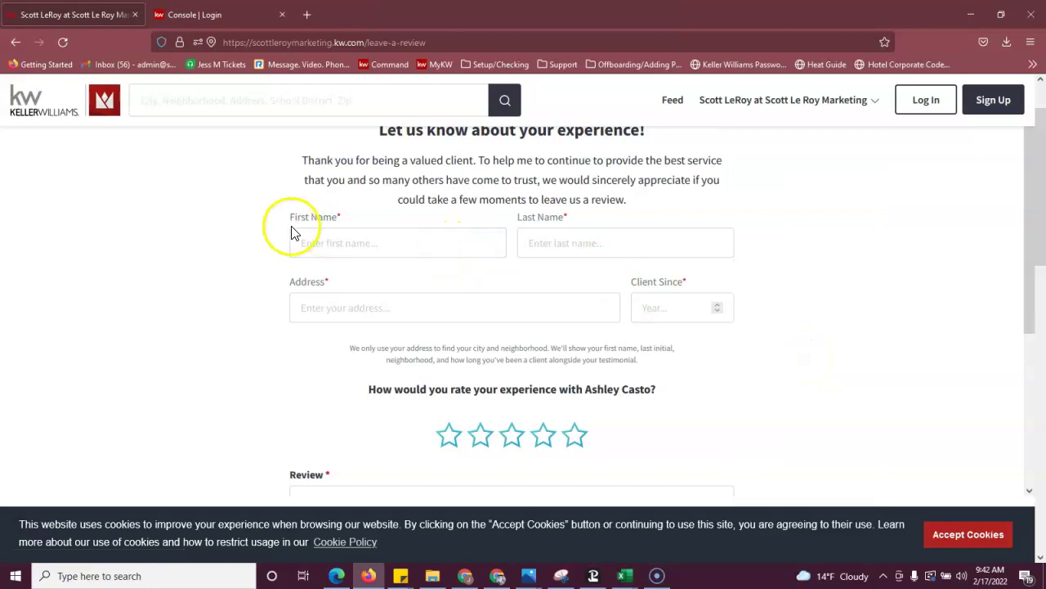
scroll(860, 240, up, 2)
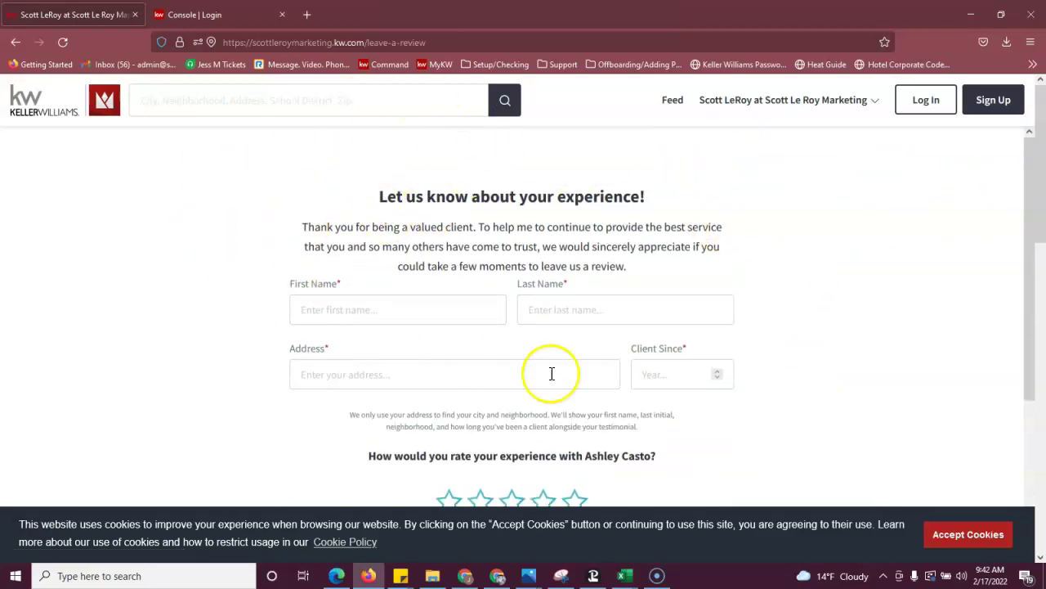
scroll(360, 214, down, 2)
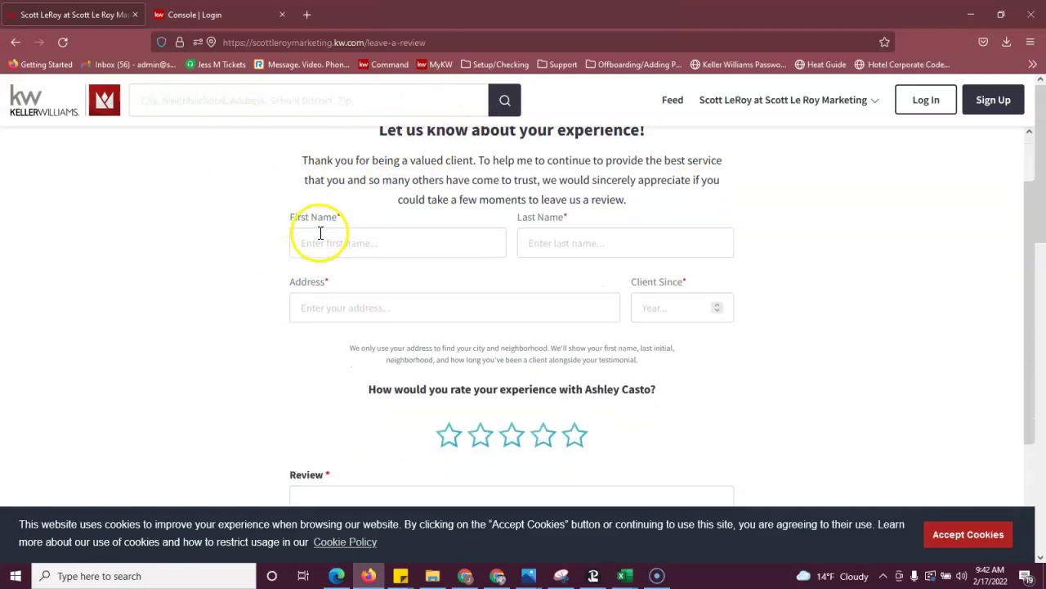
scroll(474, 384, down, 2)
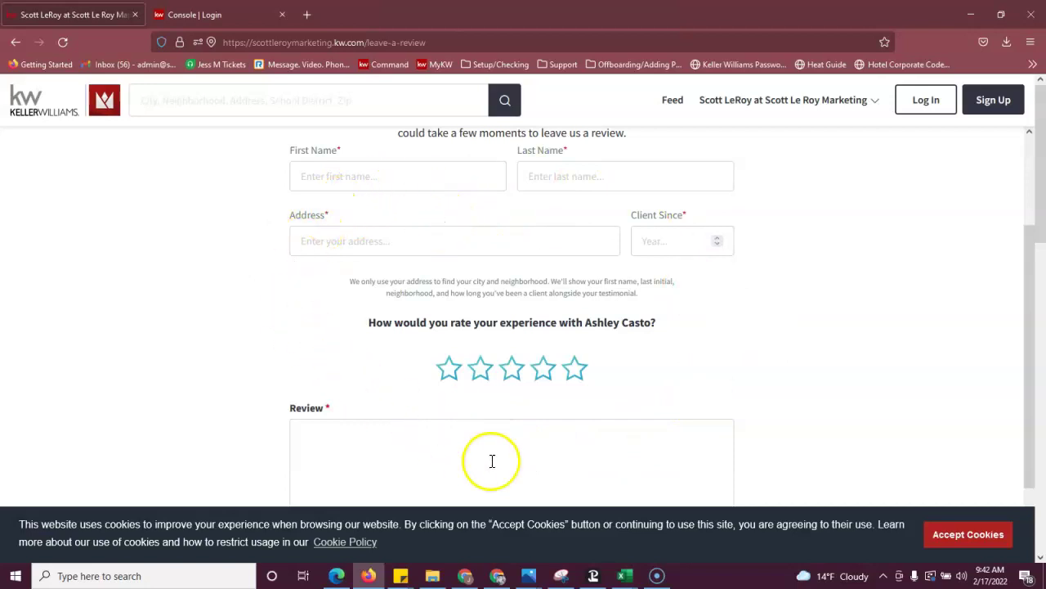
scroll(687, 270, up, 2)
Go to the site's Testimonials page from the navigation menu and view the published reviews.
click(803, 101)
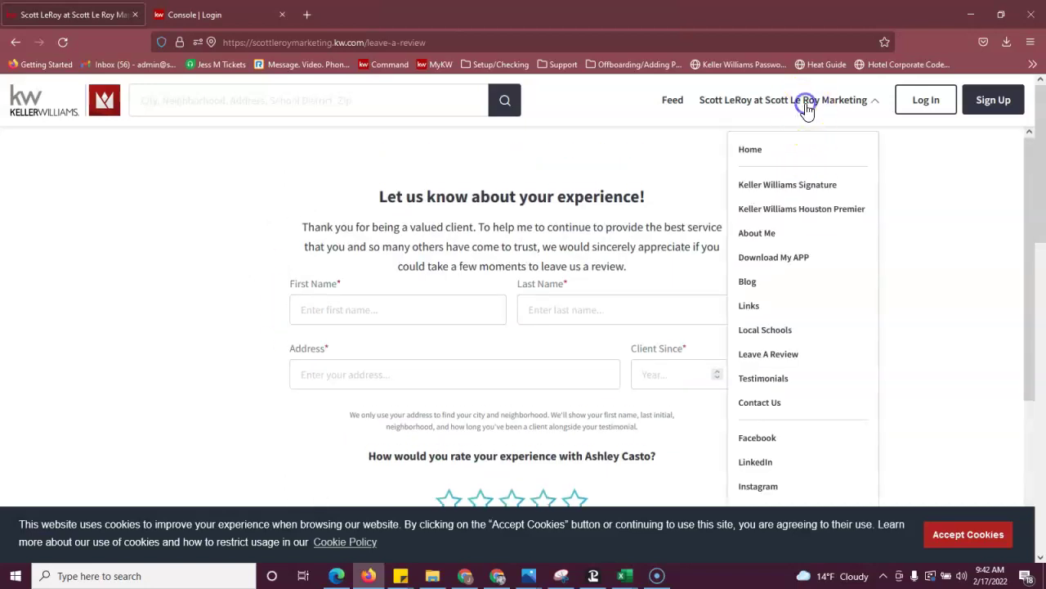
scroll(777, 237, down, 1)
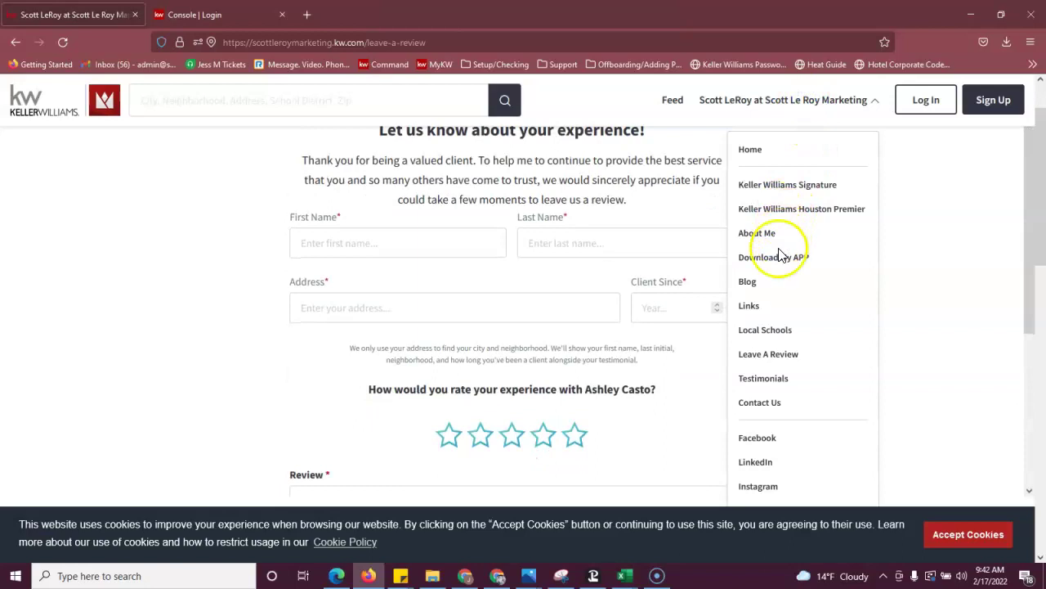
click(765, 384)
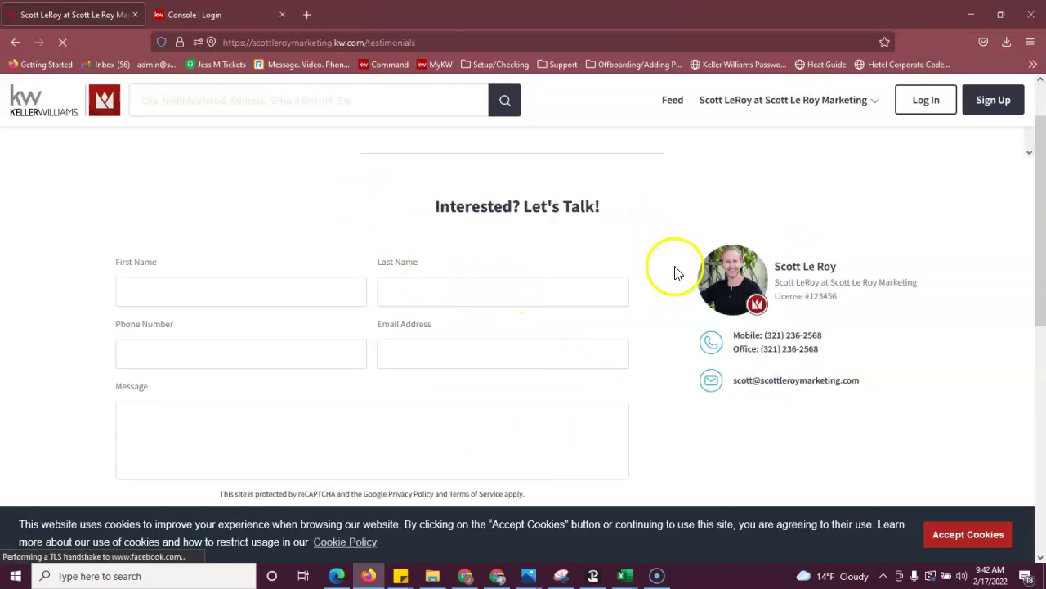
scroll(497, 267, up, 1)
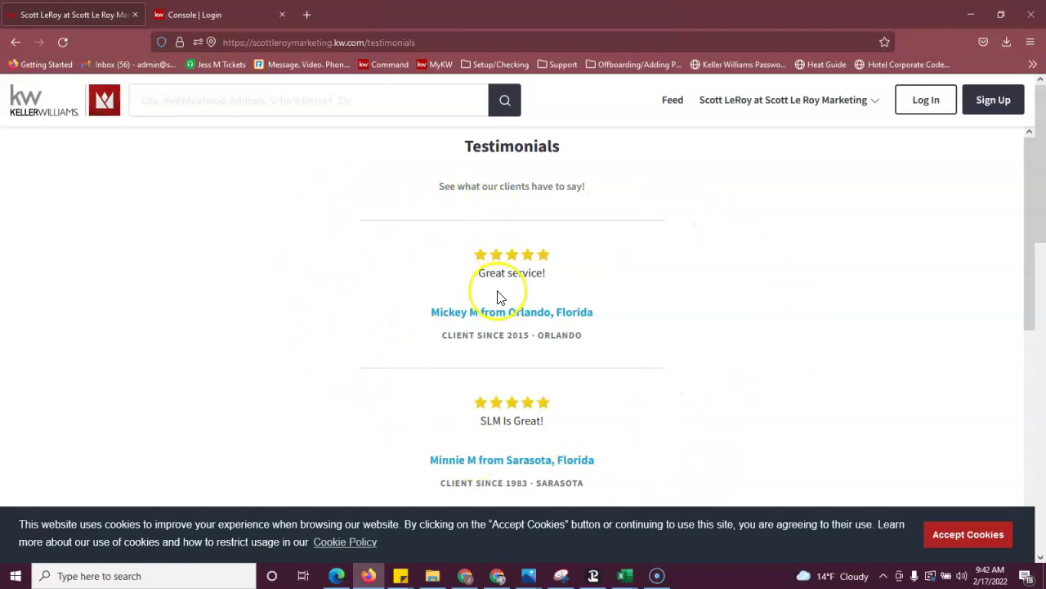
Sign in to Keller Cloud with the saved agent username and its autofilled password.
click(209, 15)
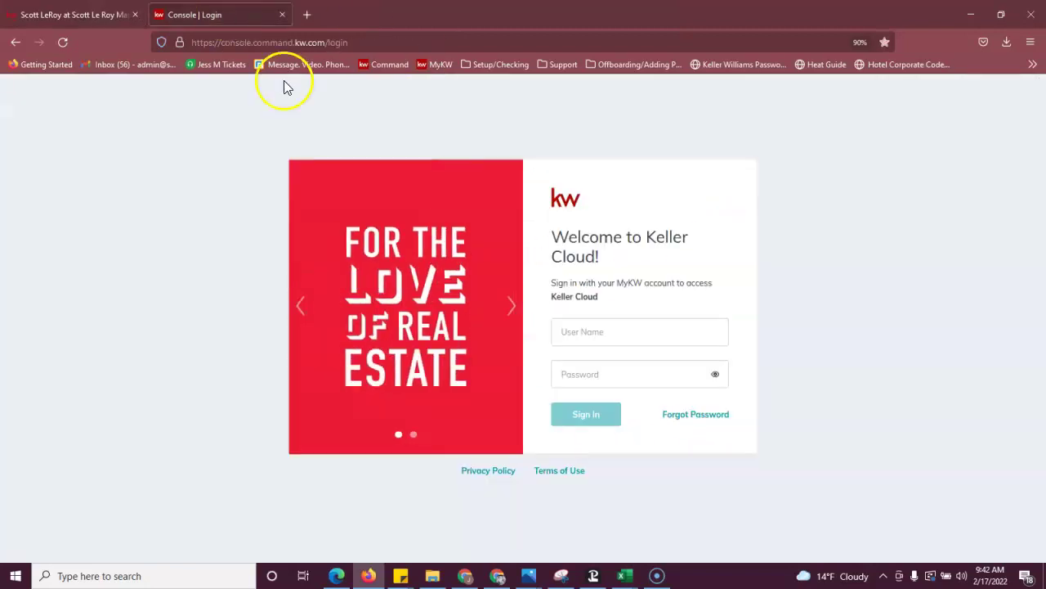
click(629, 324)
text(sler)
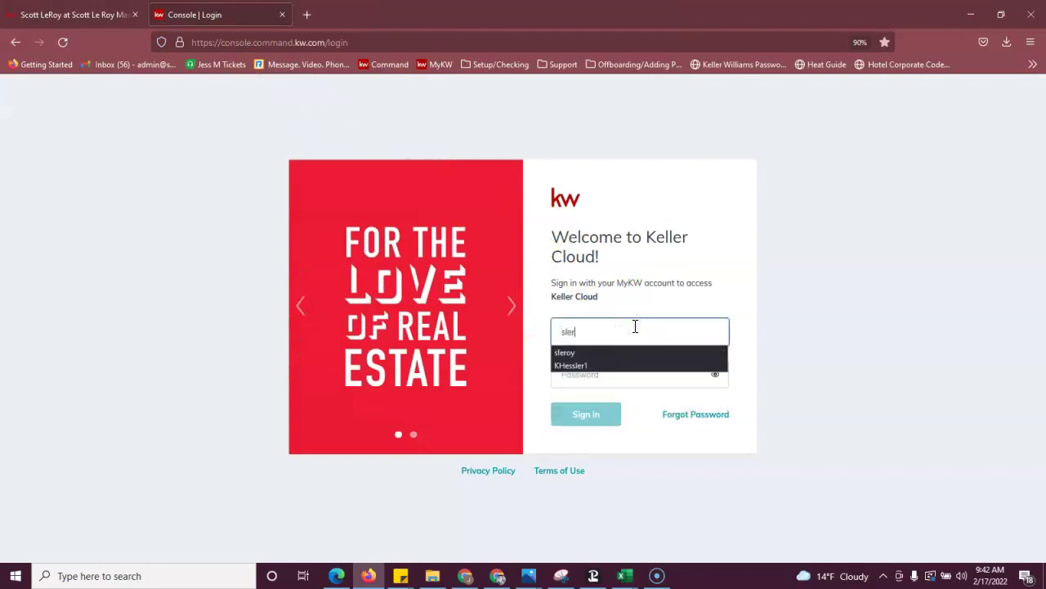
text(oy)
key(Tab)
click(603, 416)
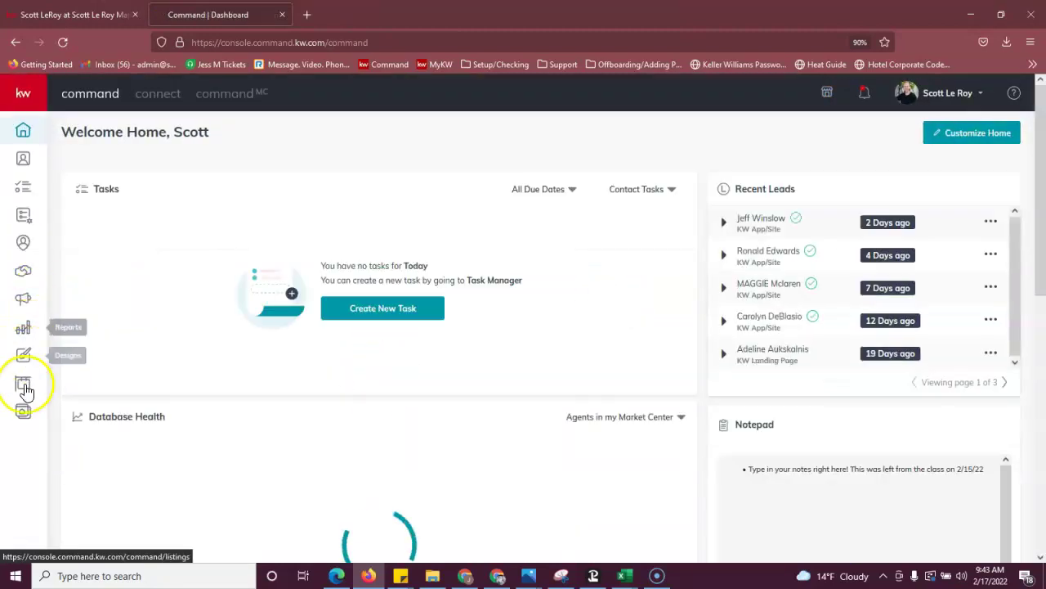
Open the Testimonials row from the Consumer section's Agent Site Pages list in the editor.
click(24, 414)
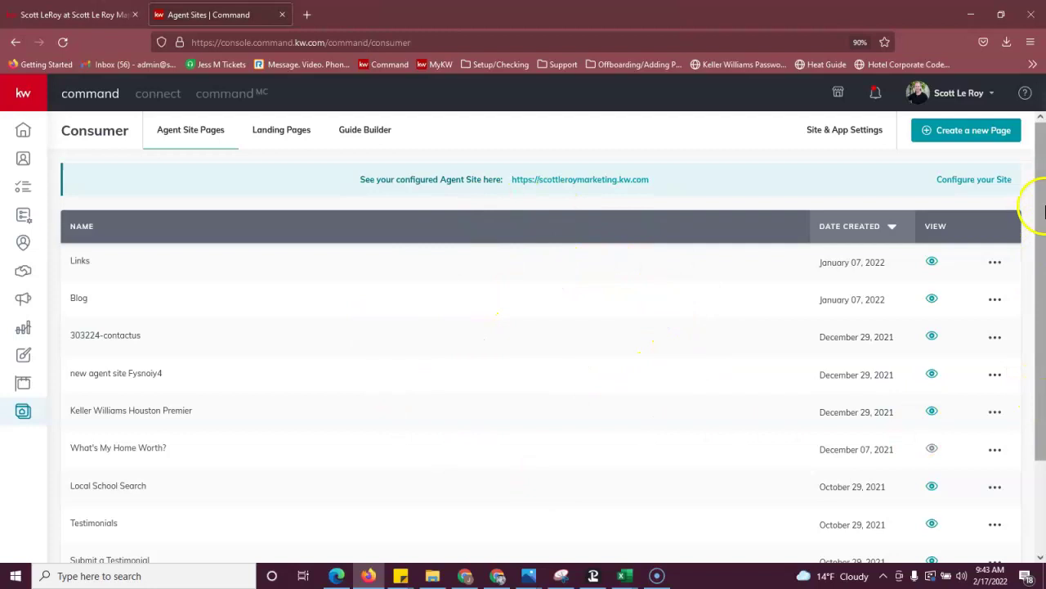
scroll(1044, 211, down, 3)
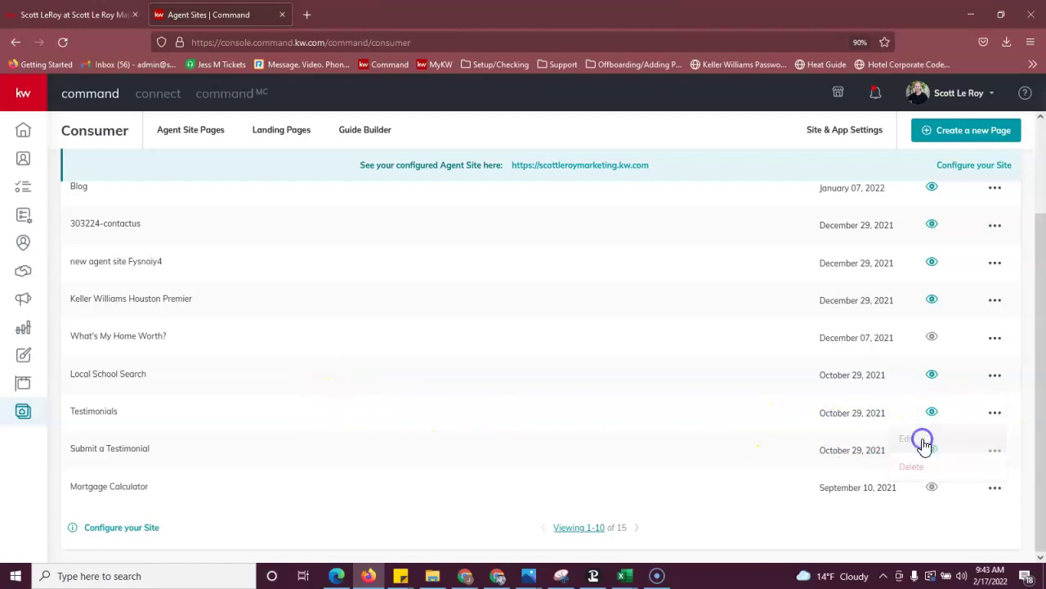
click(922, 438)
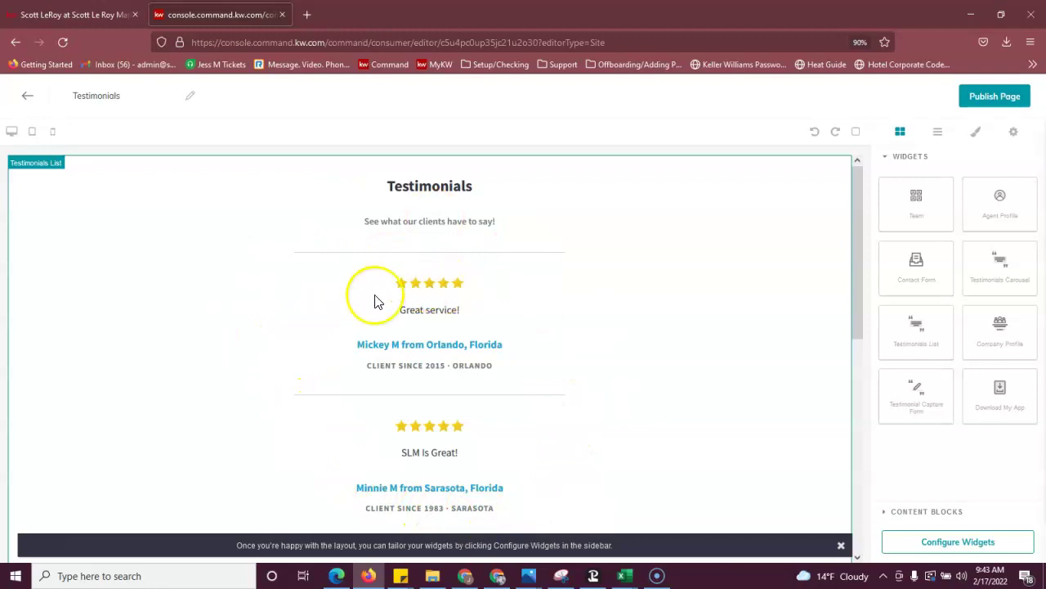
Apply the Testimonials List widget settings and zoom the browser out to 80%.
click(964, 548)
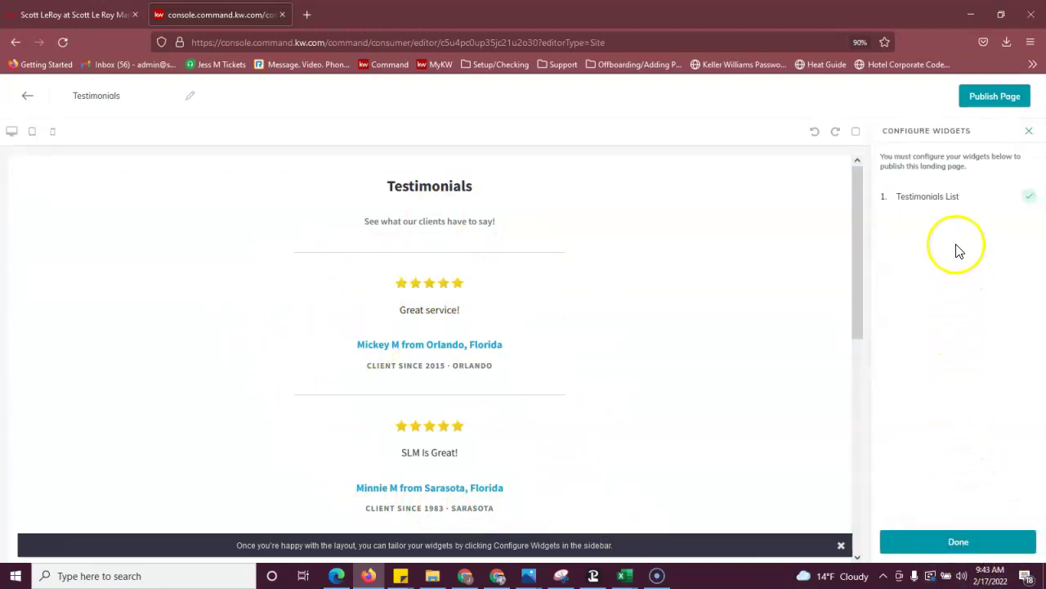
click(940, 199)
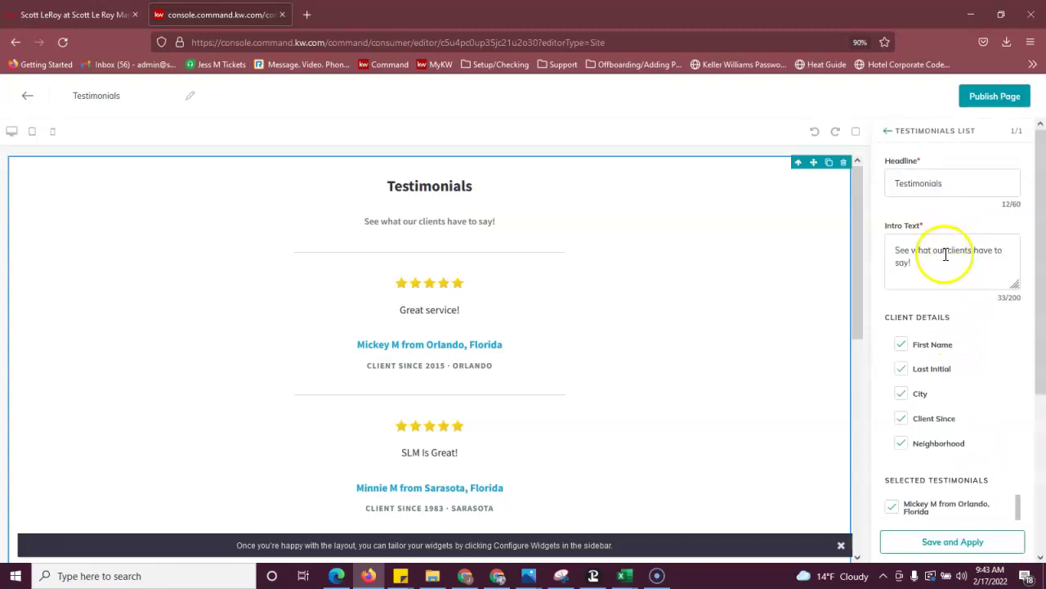
drag(1038, 144, 1040, 360)
drag(1019, 278, 1037, 390)
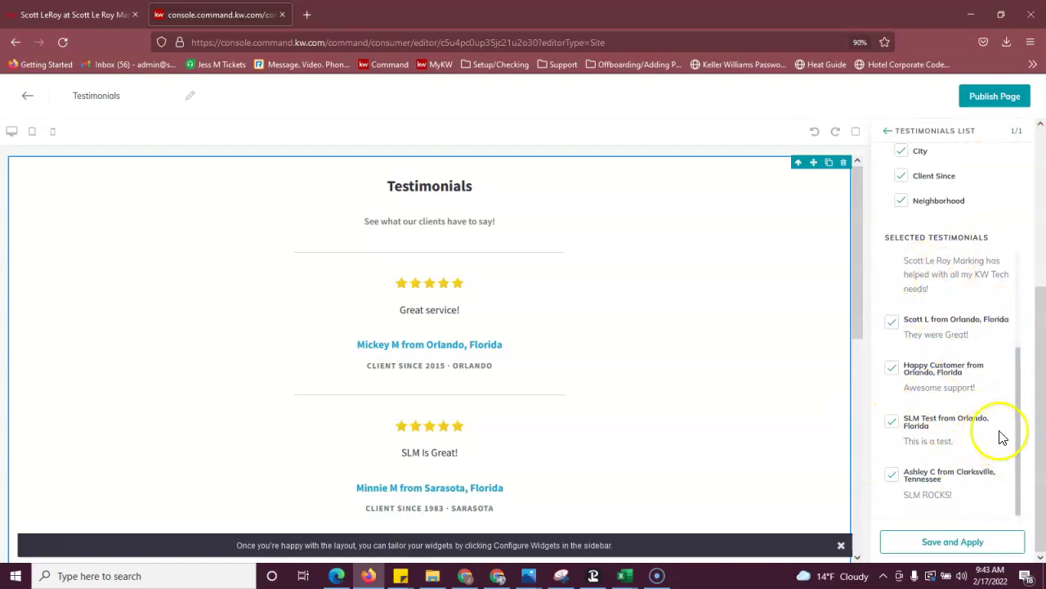
drag(1018, 428, 1014, 484)
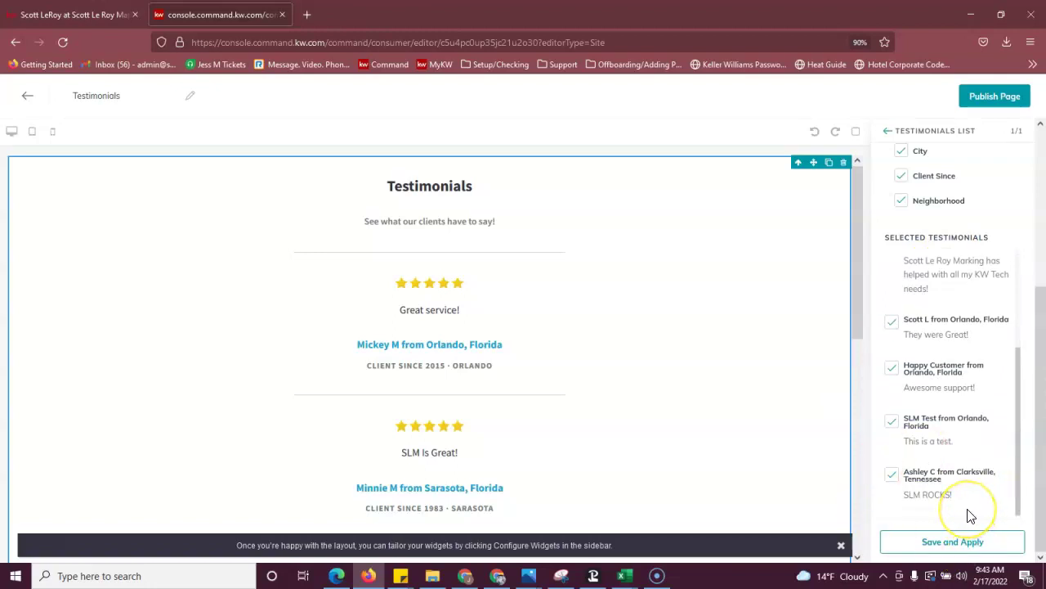
click(973, 530)
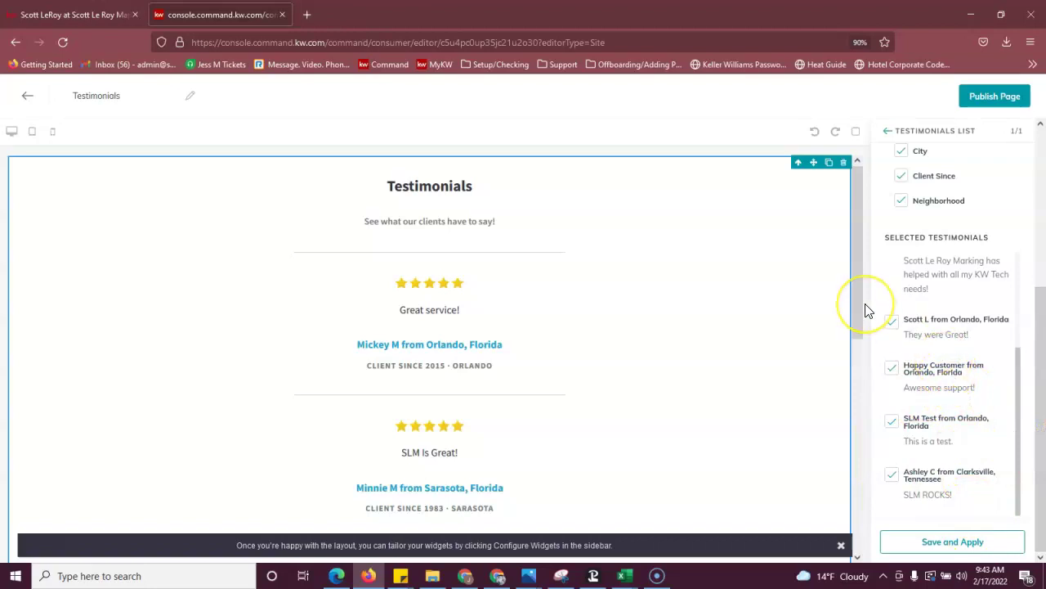
key(ctrl+minus)
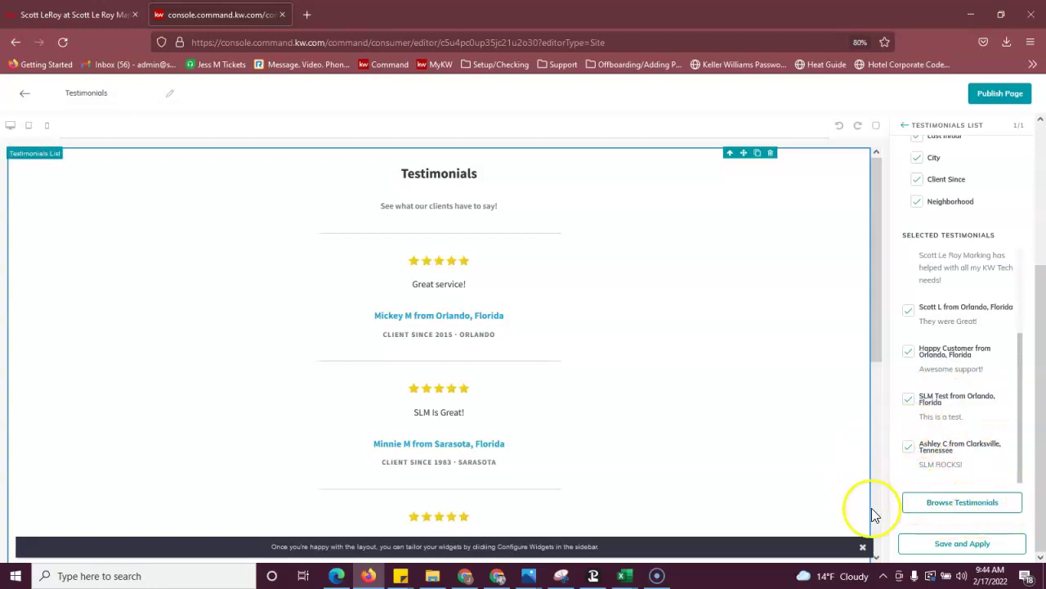
Tick the Michigan client's review under All Testimonials and confirm the selection with Continue.
click(962, 502)
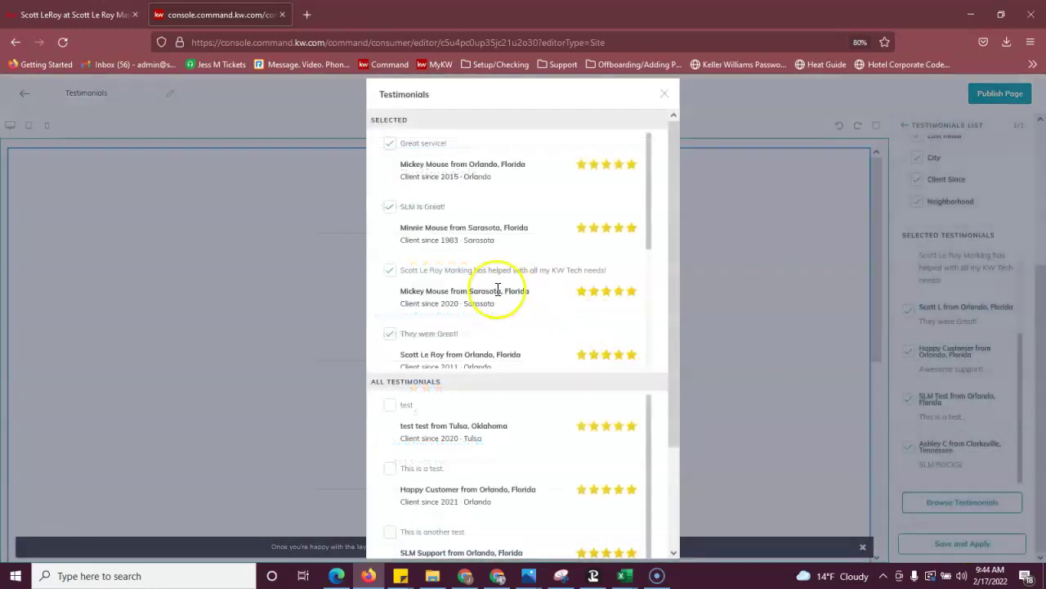
scroll(498, 291, down, 5)
scroll(588, 409, down, 1)
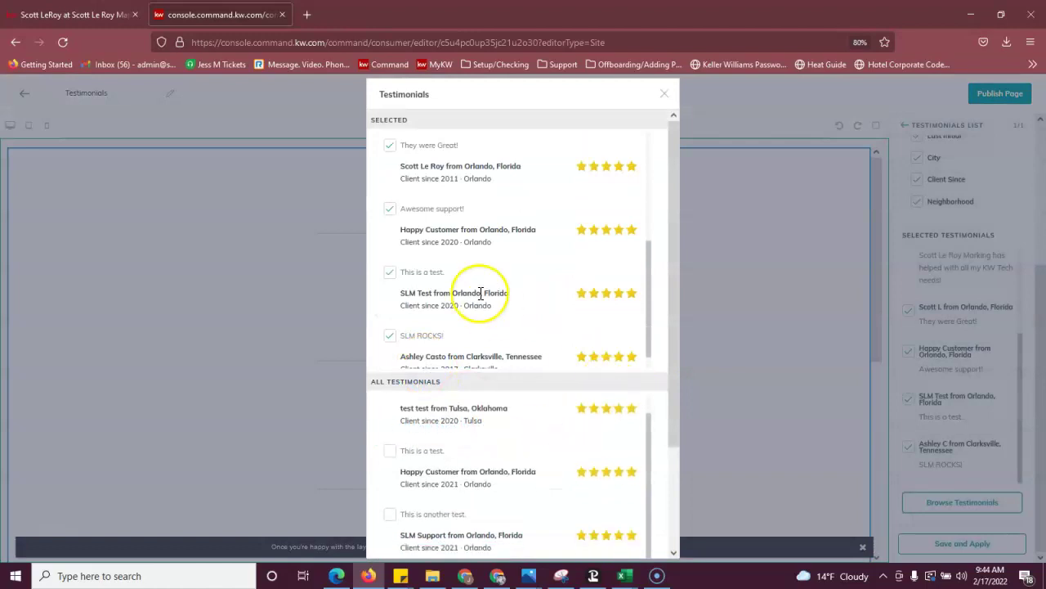
scroll(466, 274, up, 5)
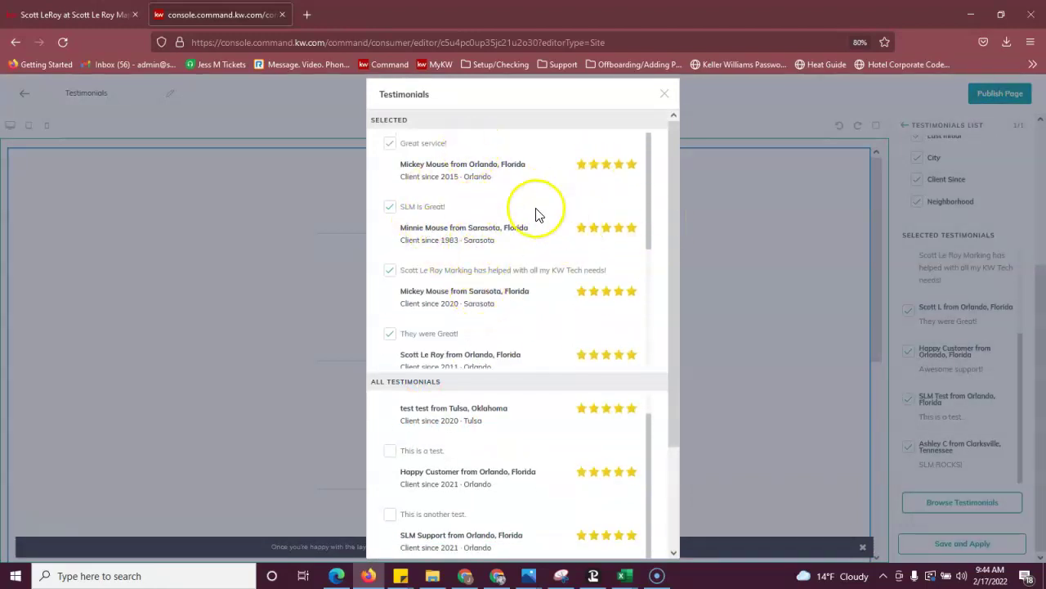
scroll(507, 436, down, 3)
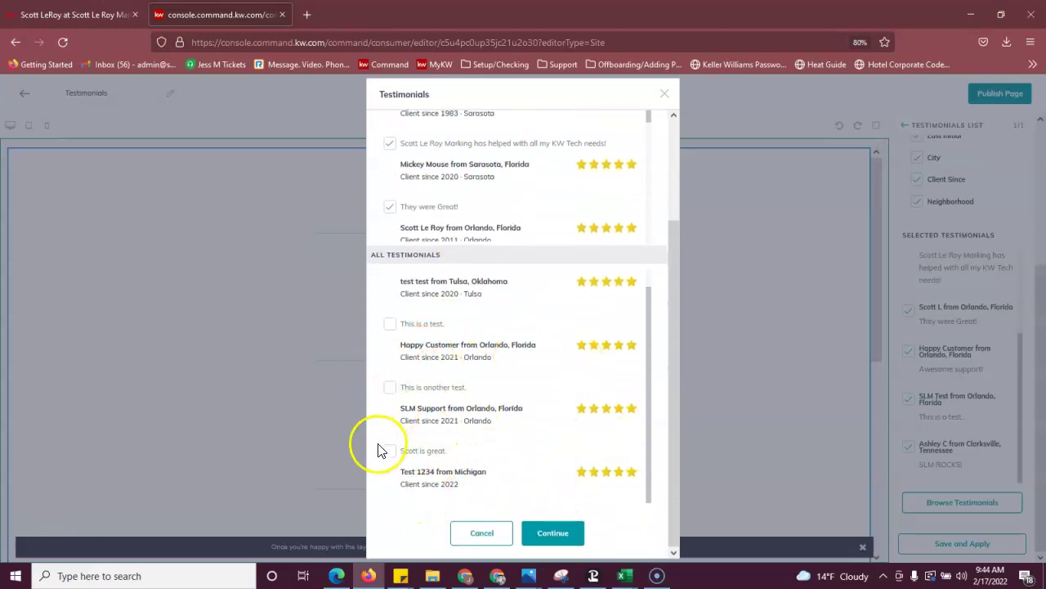
scroll(659, 444, up, 1)
scroll(523, 360, up, 3)
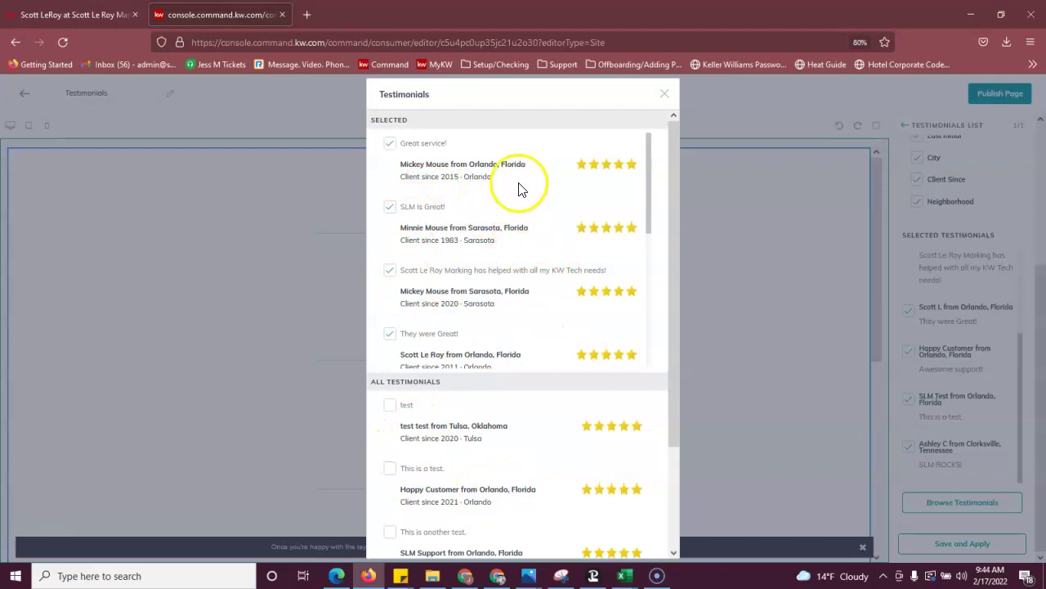
scroll(540, 245, down, 5)
scroll(612, 439, down, 3)
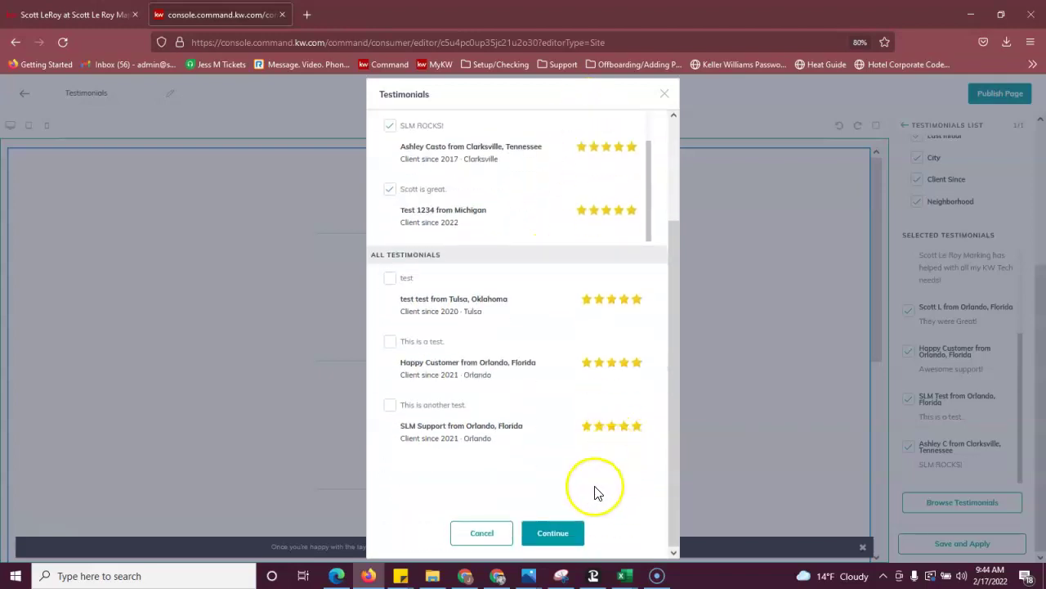
click(561, 534)
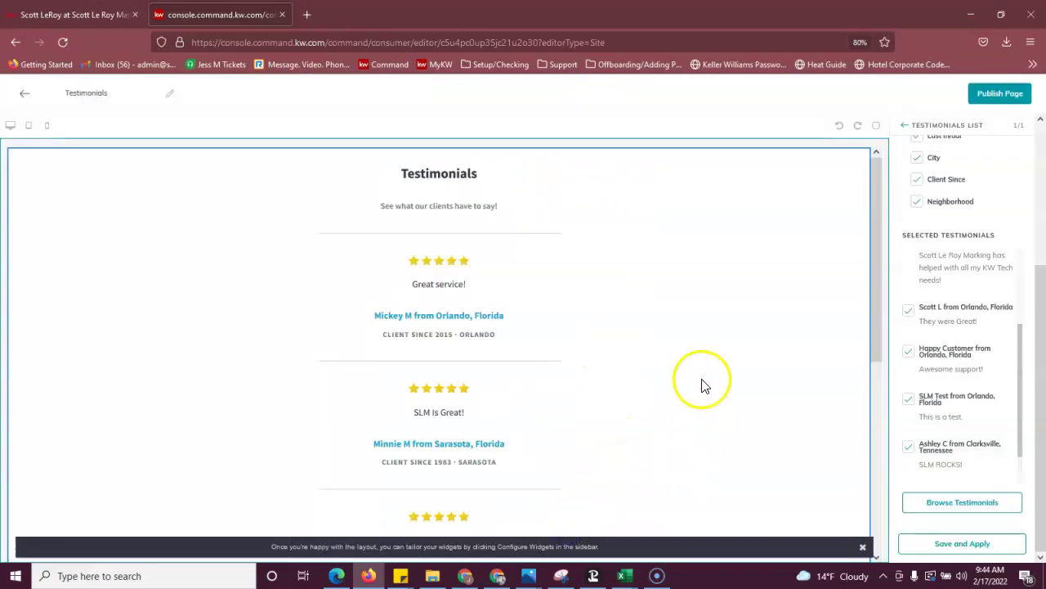
Apply the new testimonial selection and load more reviews in the page preview.
click(978, 541)
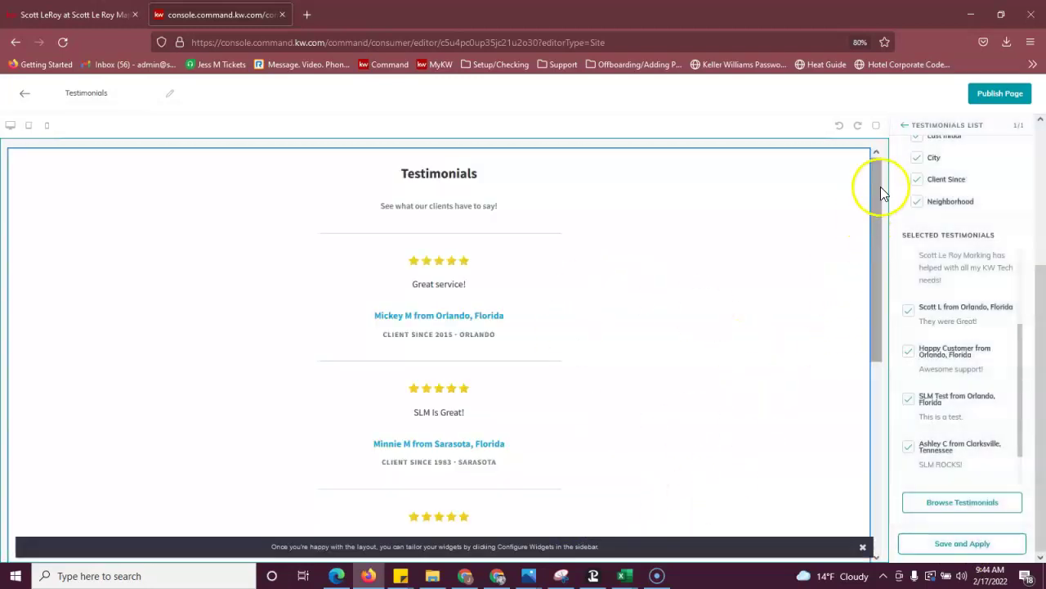
click(878, 184)
drag(878, 184, 873, 398)
click(460, 529)
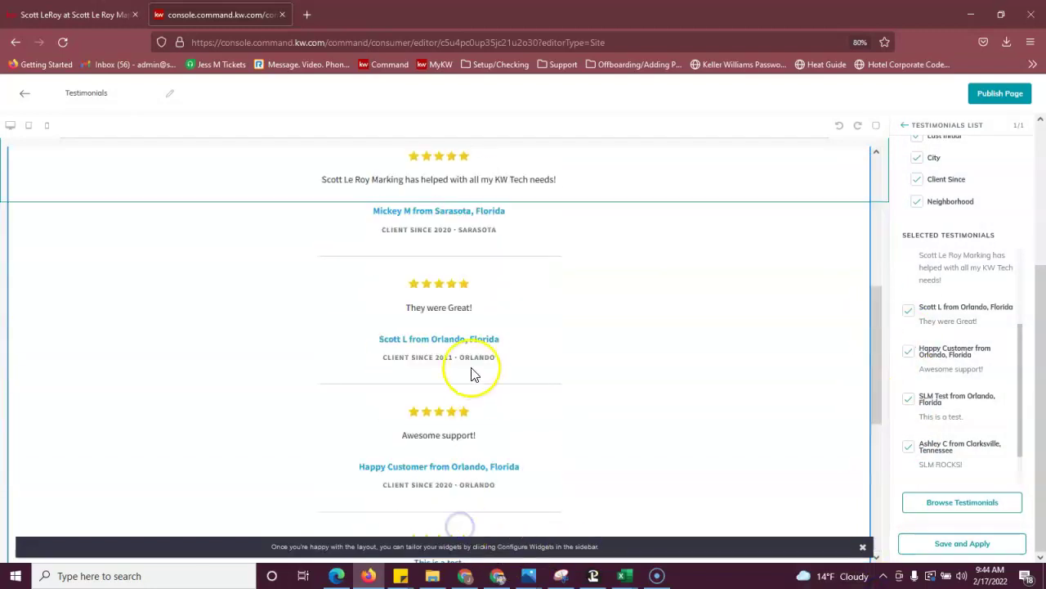
scroll(472, 374, down, 5)
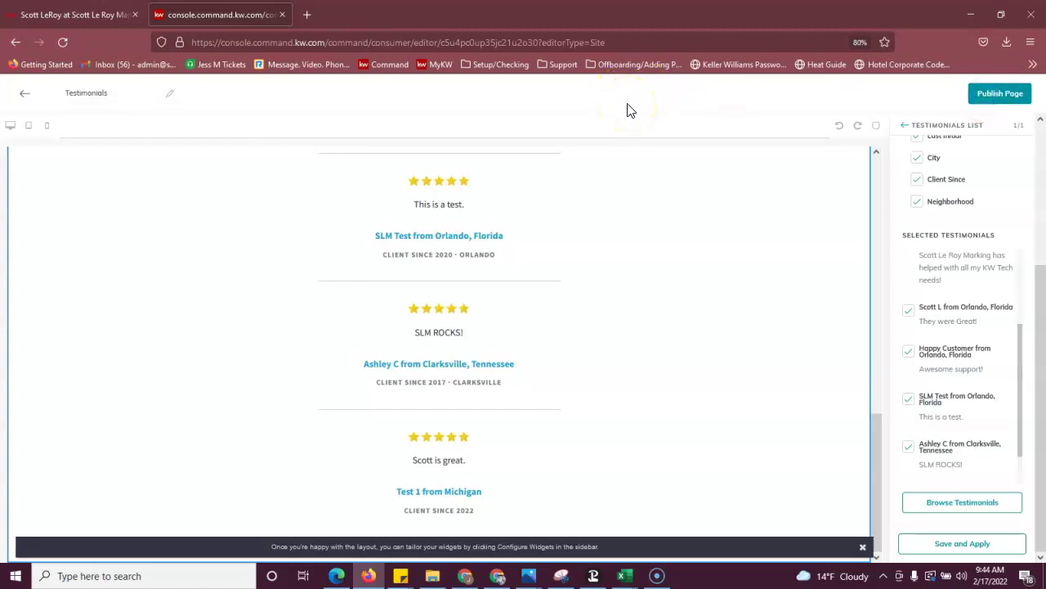
click(930, 182)
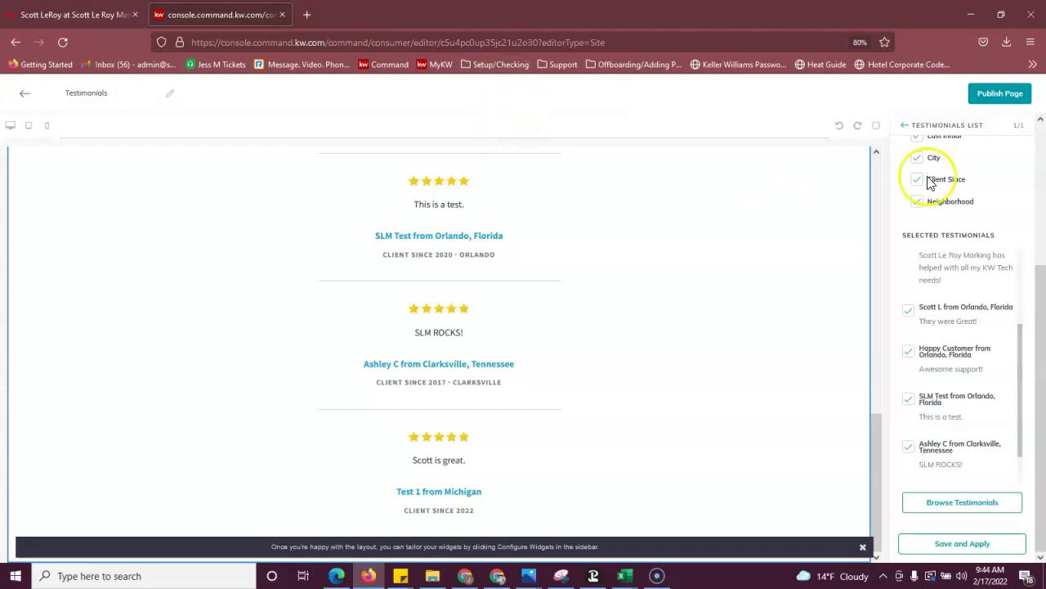
Publish the Testimonials page and confirm returning to the Agent Site Pages list.
click(1014, 100)
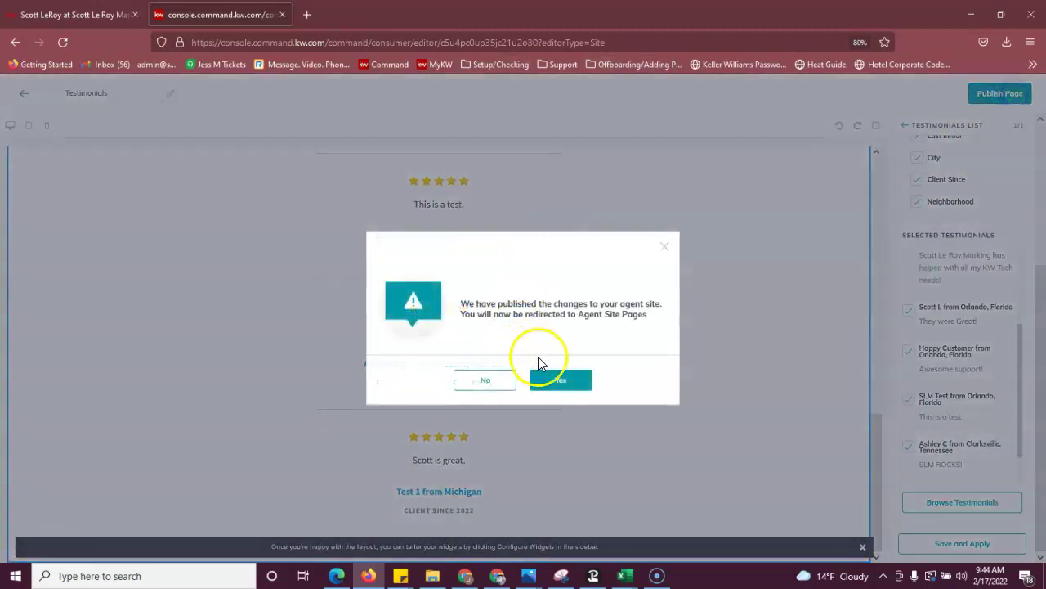
click(563, 381)
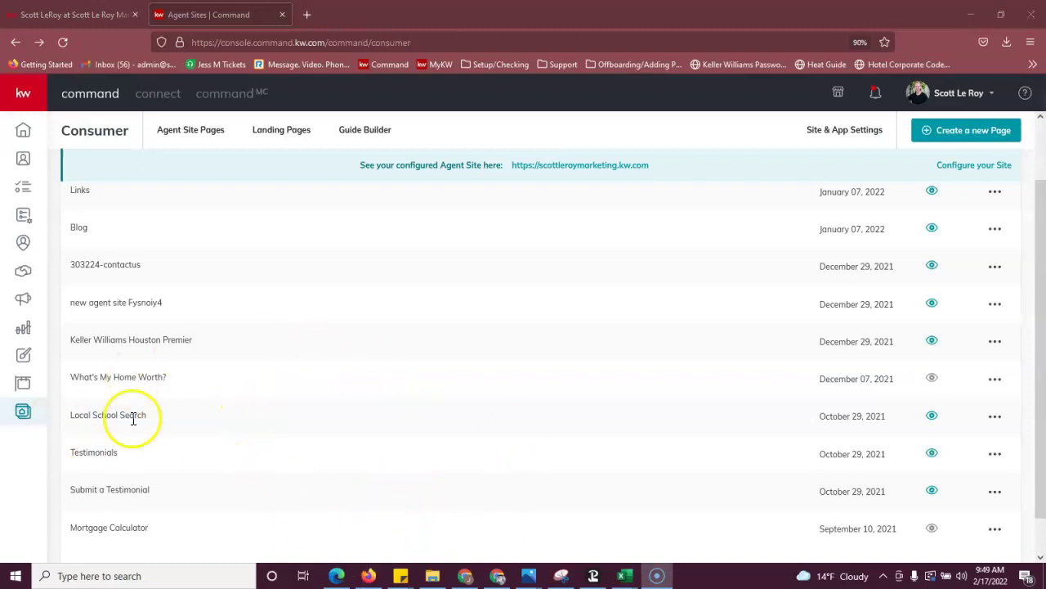
drag(1039, 374, 1040, 336)
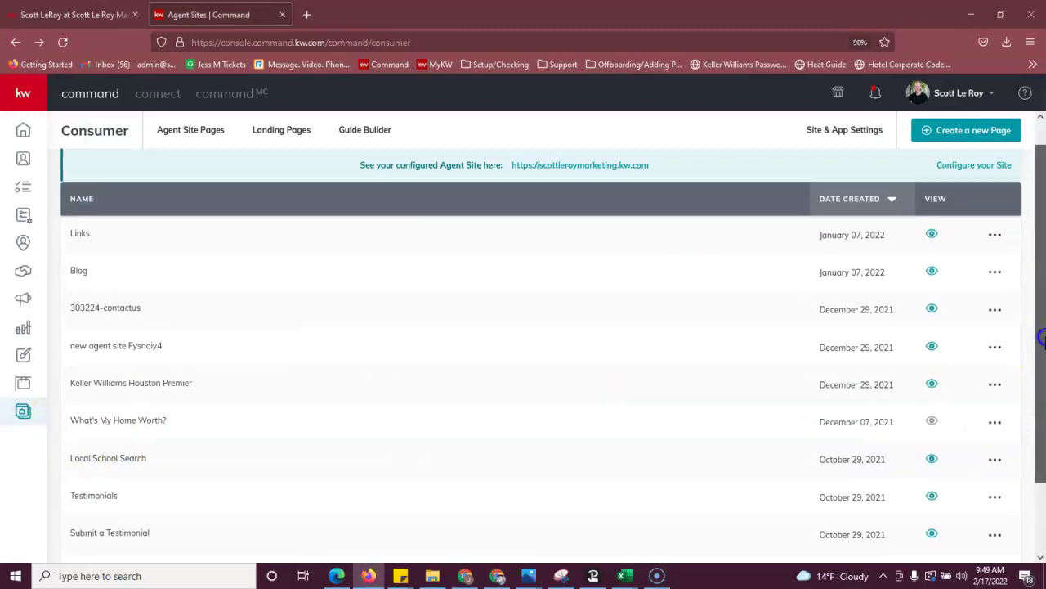
Open the live site's Testimonials page from the agent website's navigation menu.
click(85, 16)
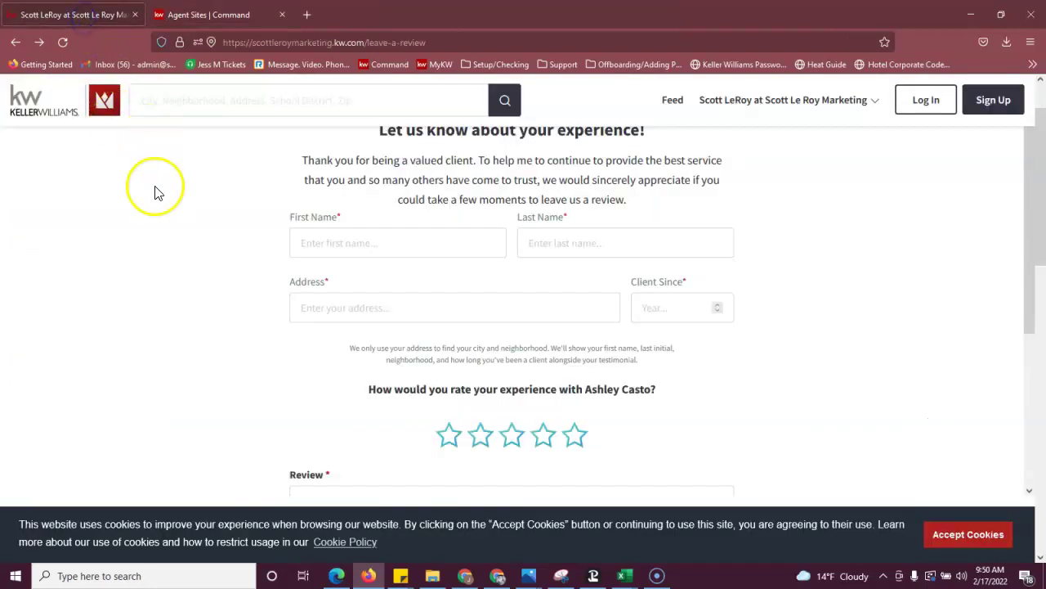
click(822, 101)
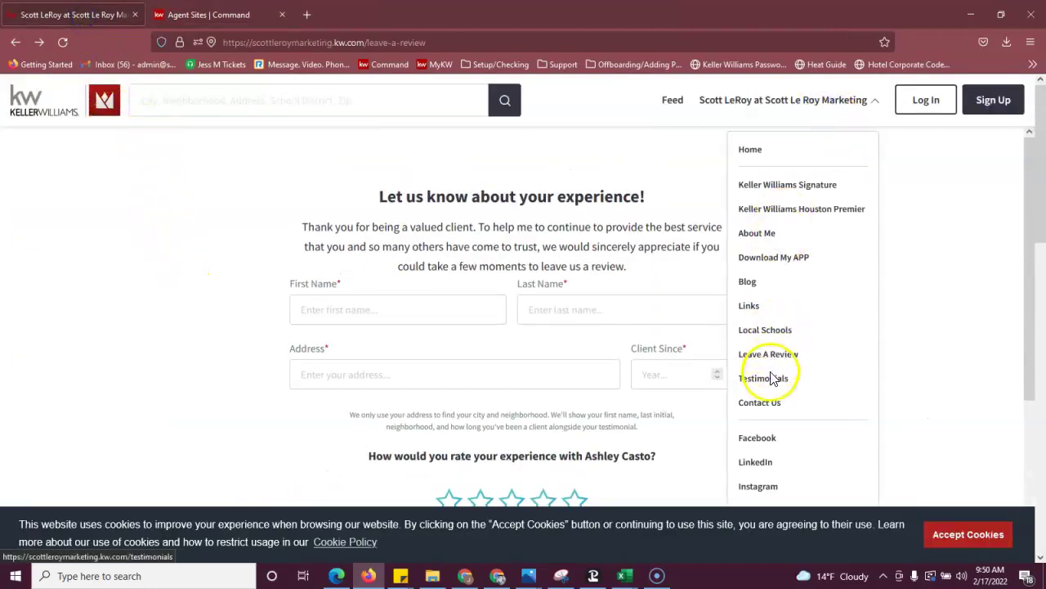
click(766, 381)
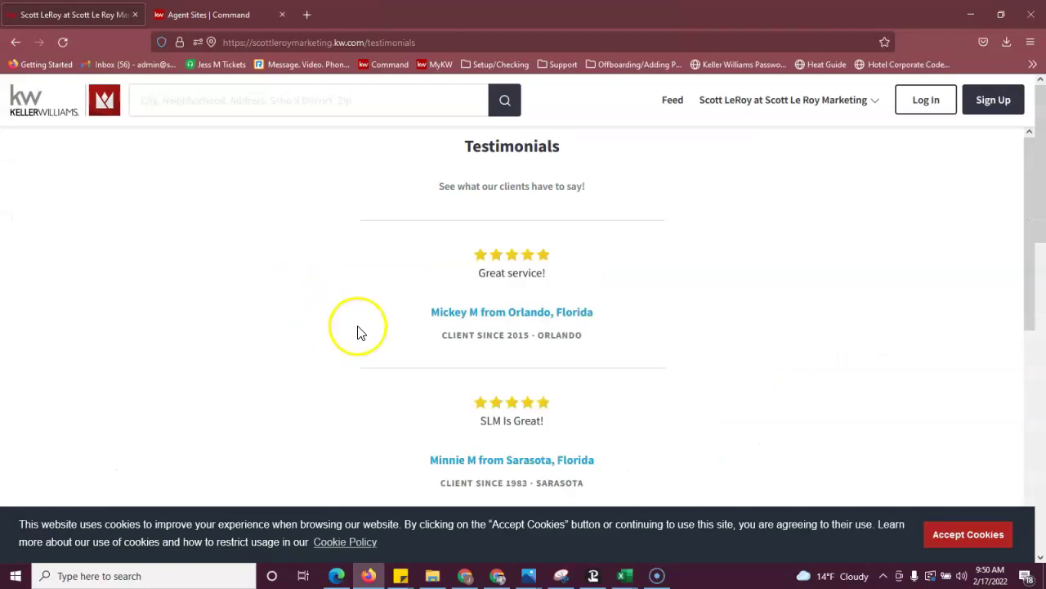